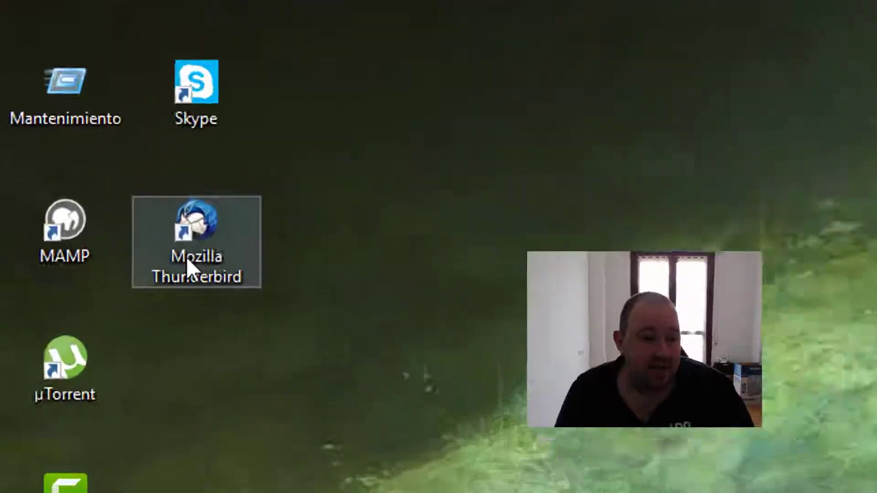
# - Launch Mozilla Thunderbird from its desktop shortcut
pyautogui.doubleClick(187, 256)
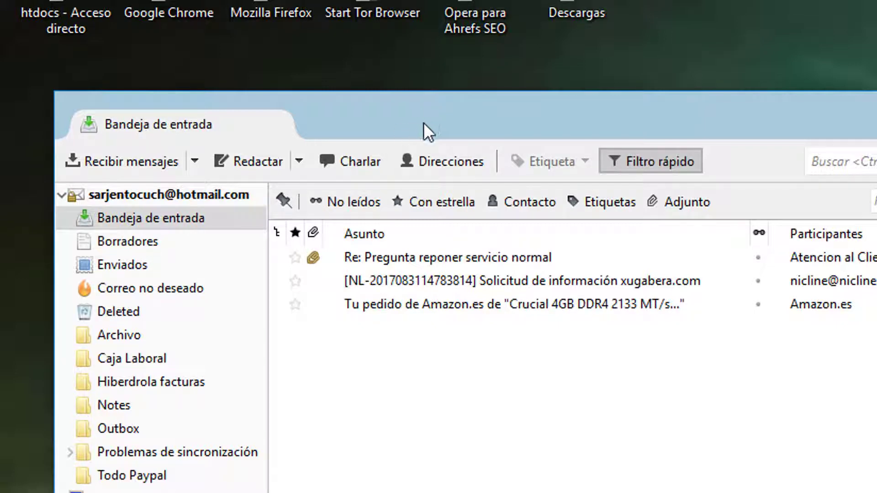
# - Turn on the Barra de menú from the toolbar context menu, then open the Archivo menu
pyautogui.rightClick(420, 122)
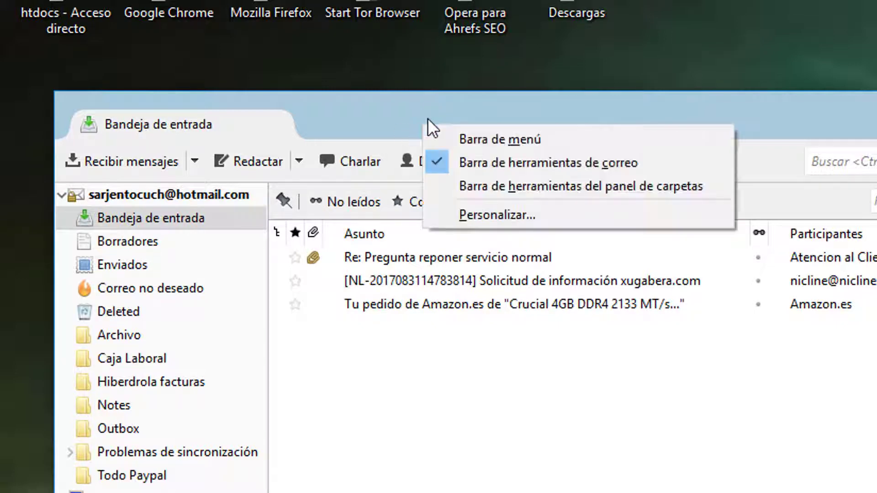
pyautogui.click(512, 139)
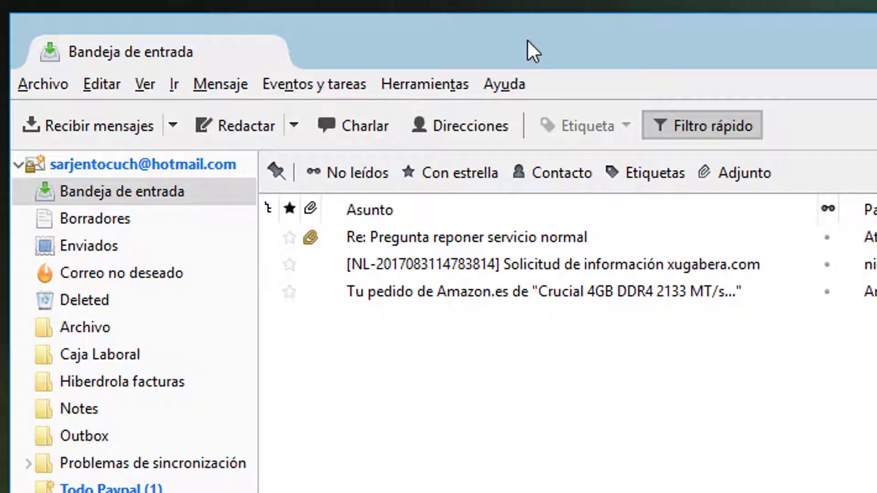
pyautogui.click(40, 86)
# - Choose Nuevo > Cuenta de correo existente to open the account setup dialog
pyautogui.moveTo(279, 113)
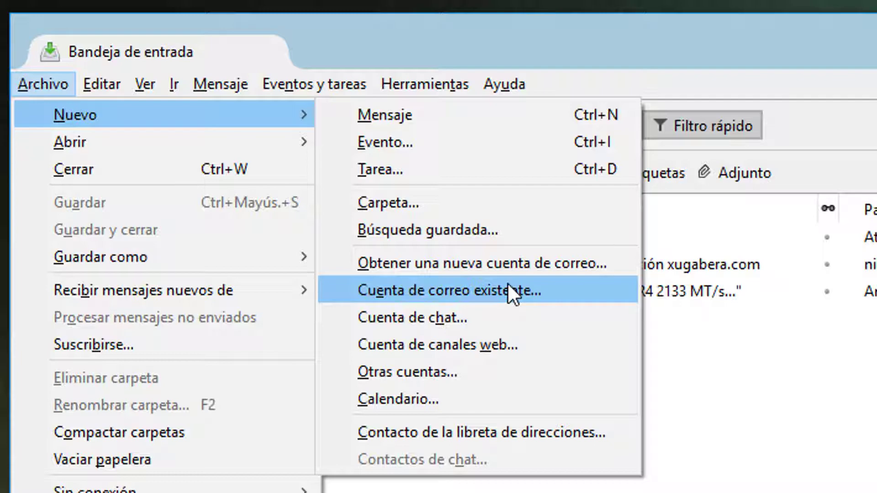
pyautogui.click(506, 286)
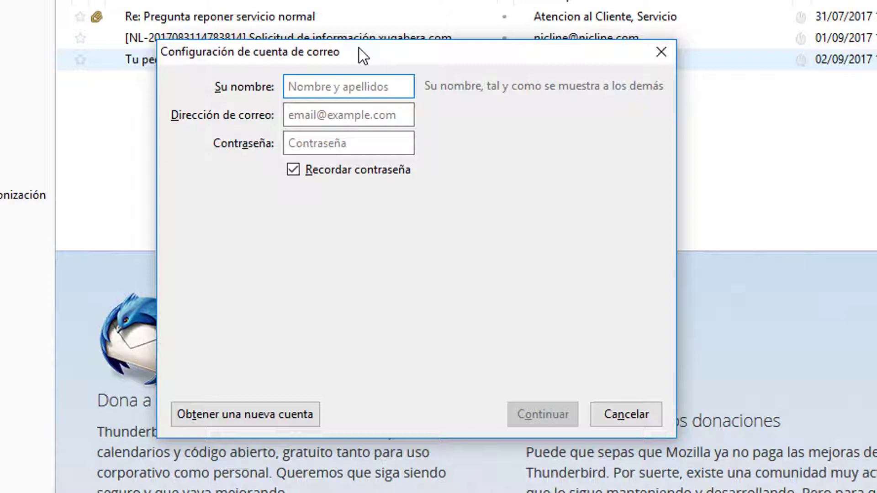
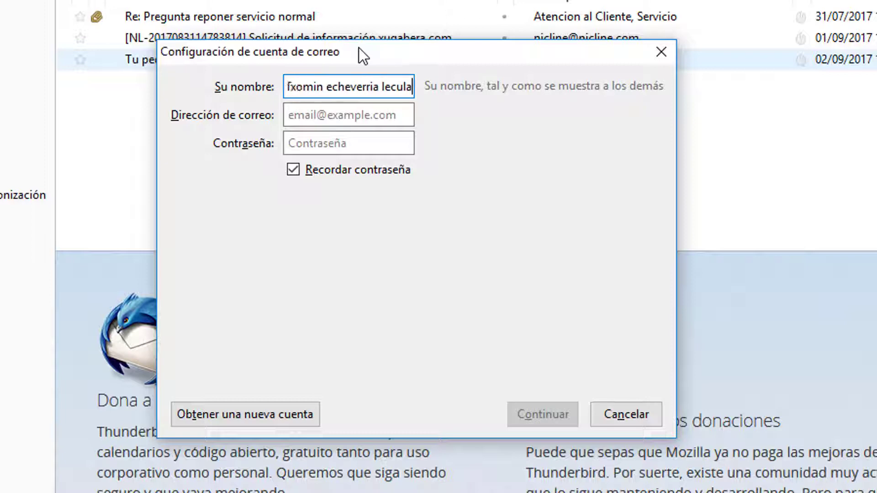
# - Enter the Gmail account's display name, e-mail address and password, then accept the detected IMAP settings
pyautogui.click(297, 114)
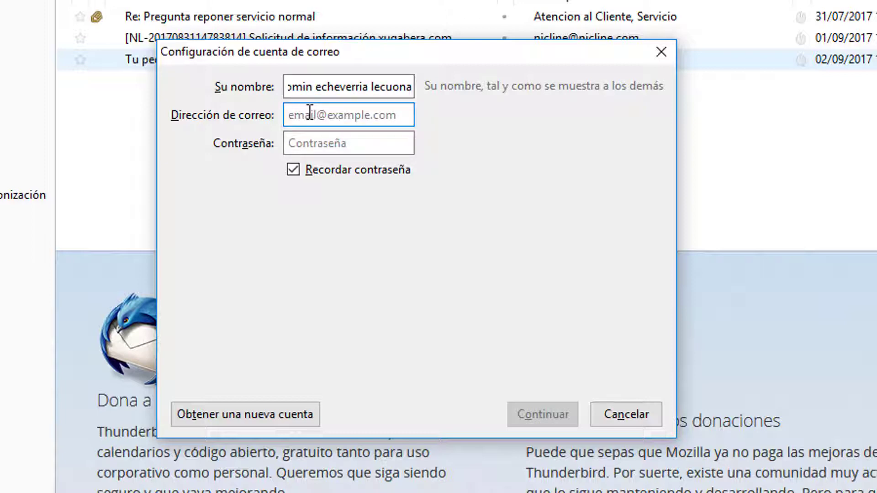
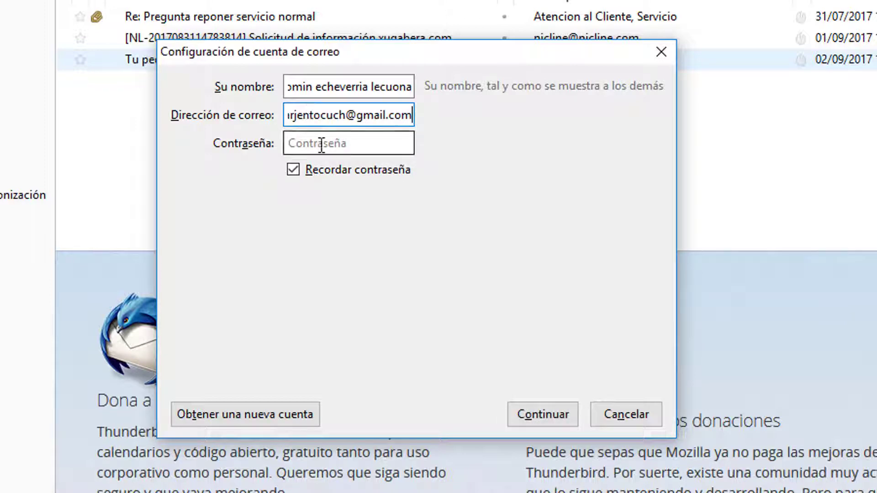
pyautogui.click(330, 146)
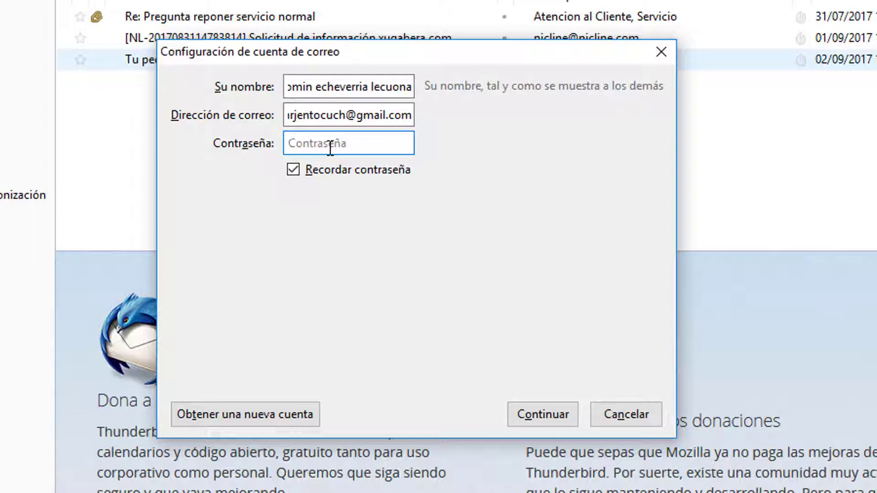
pyautogui.write('**************')
pyautogui.click(546, 413)
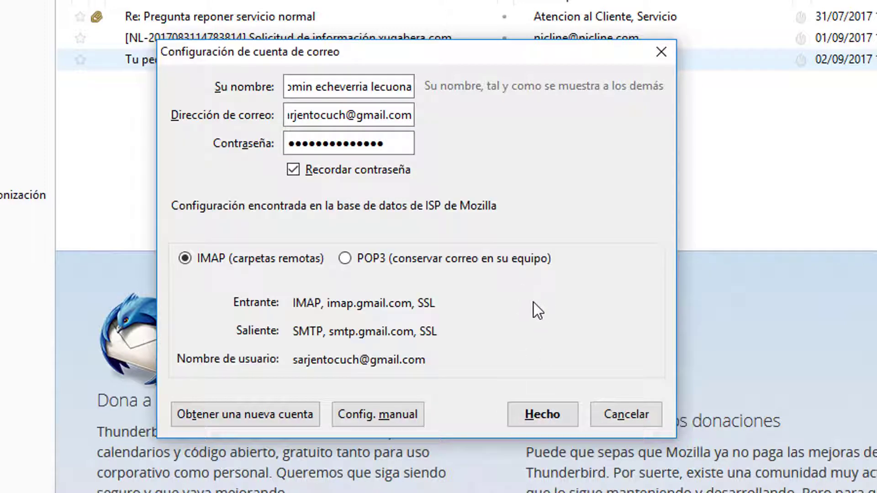
pyautogui.click(540, 419)
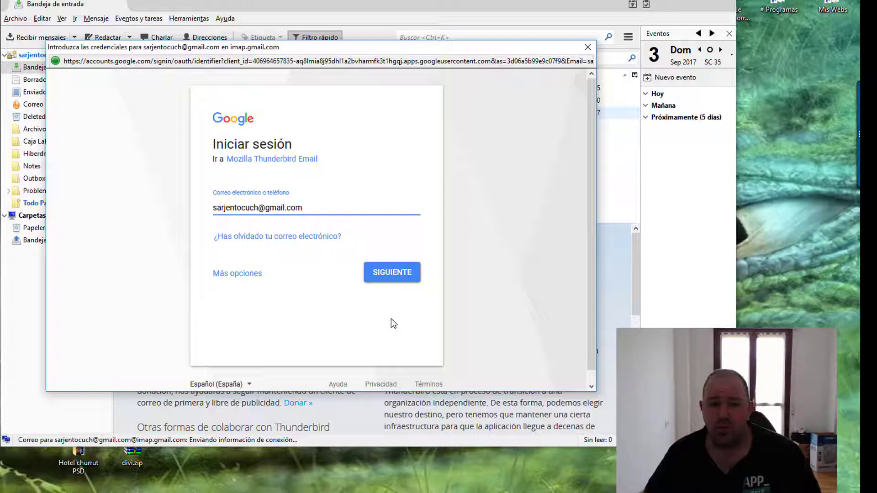
# - Sign in to Google with the account password and click PERMITIR to grant Thunderbird access
pyautogui.hotkey('ctrl', 'a')
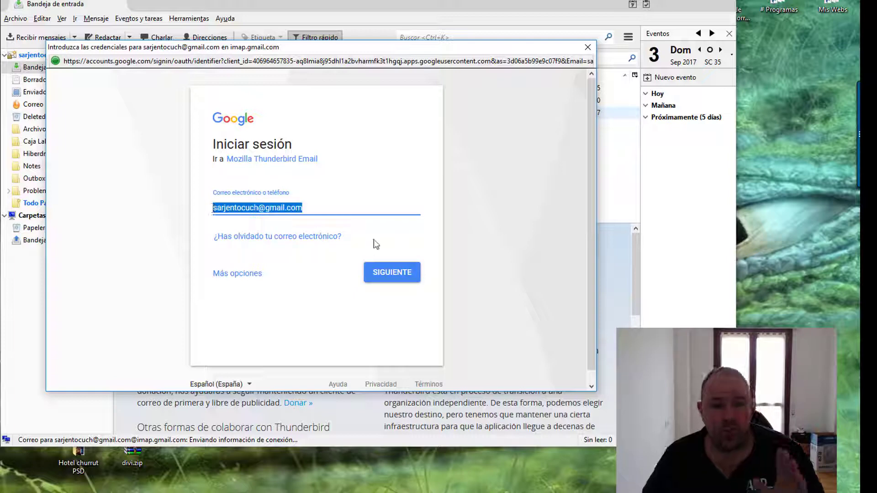
pyautogui.click(388, 274)
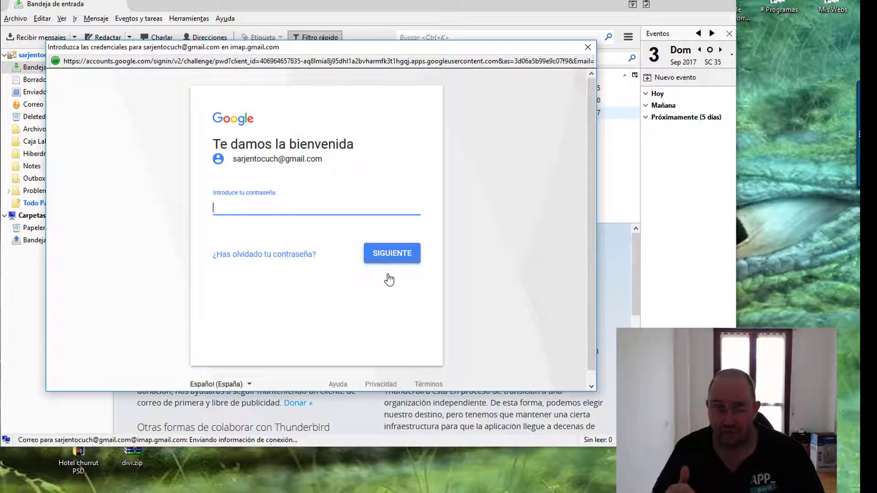
pyautogui.write('••••••••••••••')
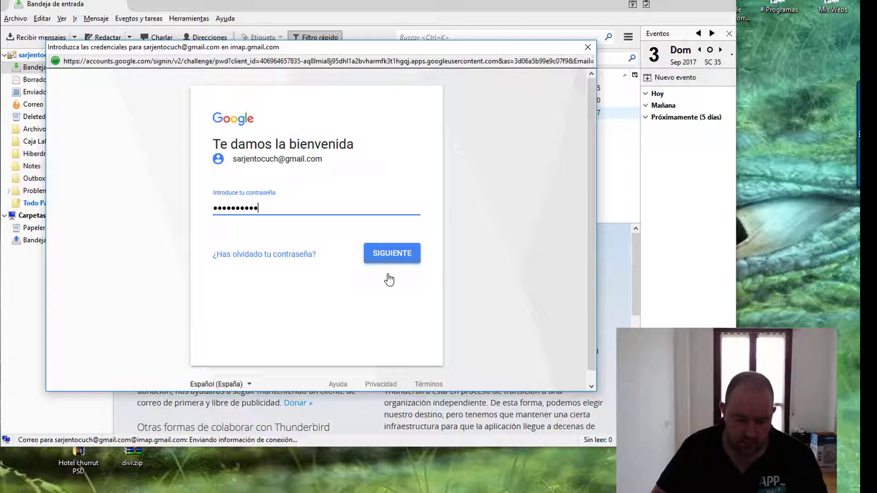
pyautogui.click(394, 258)
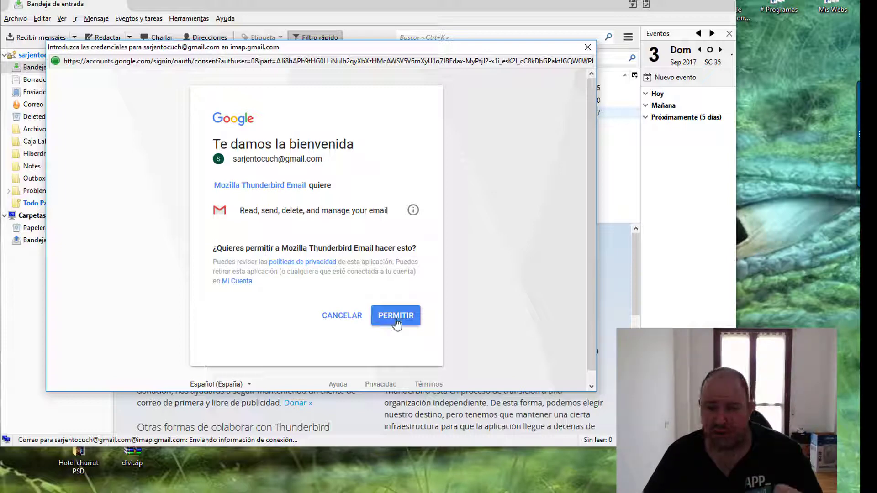
pyautogui.click(395, 324)
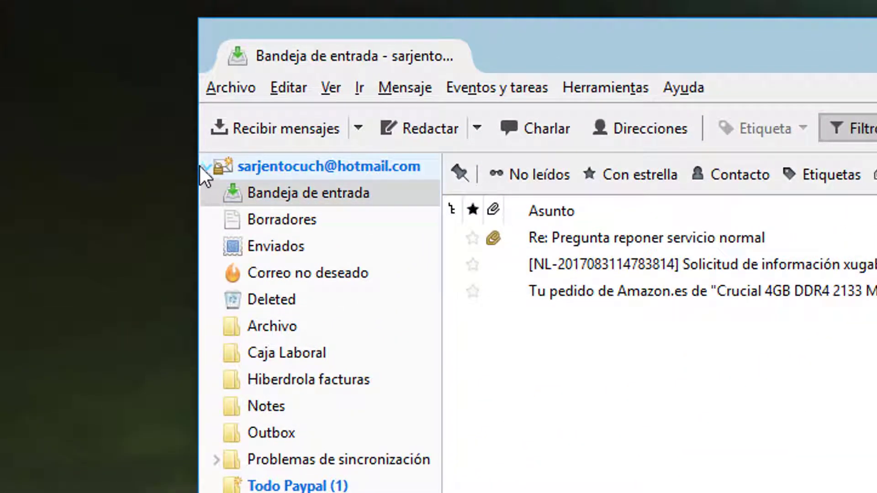
# - Collapse the Hotmail and Gmail folder trees, widen the folder pane, and select the Gmail account
pyautogui.click(203, 167)
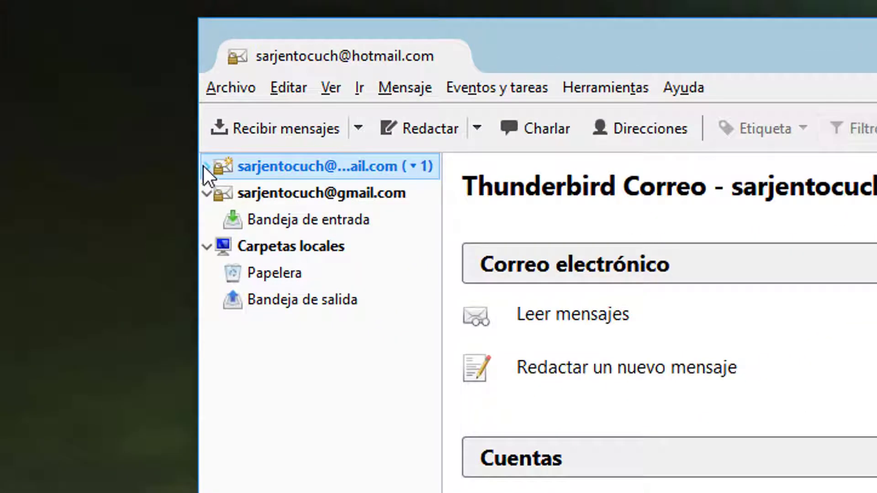
pyautogui.click(206, 193)
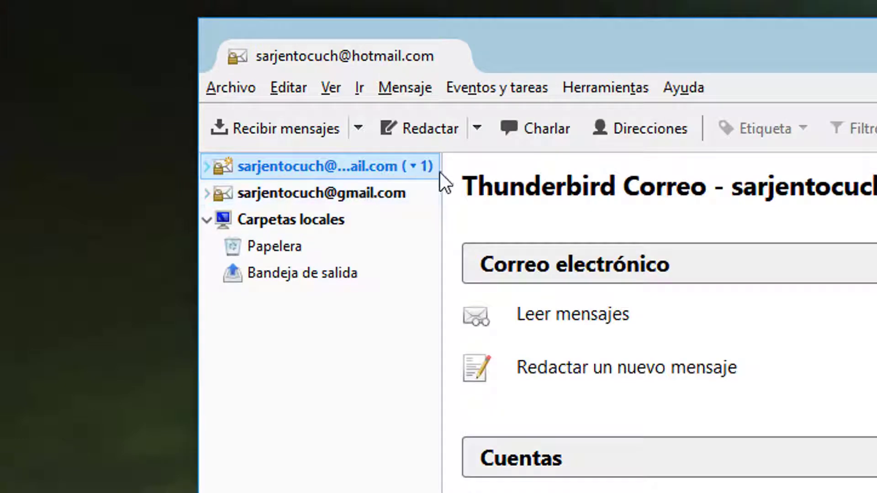
pyautogui.moveTo(441, 208); pyautogui.dragTo(651, 221)
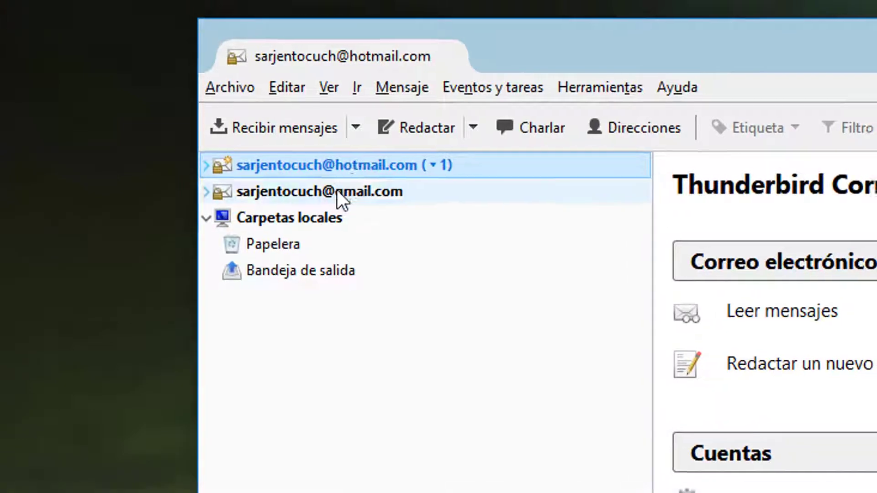
pyautogui.click(337, 192)
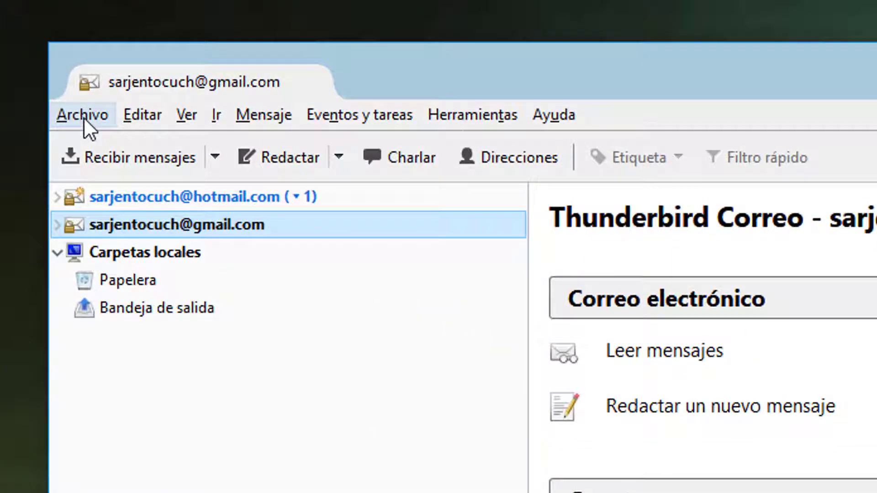
# - Open the form for adding another existing mail account via Archivo > Nuevo
pyautogui.click(83, 117)
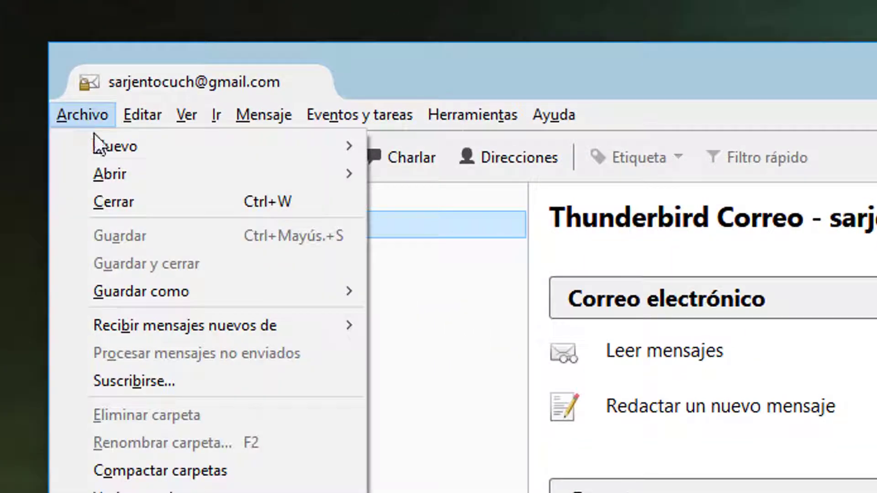
pyautogui.moveTo(298, 145)
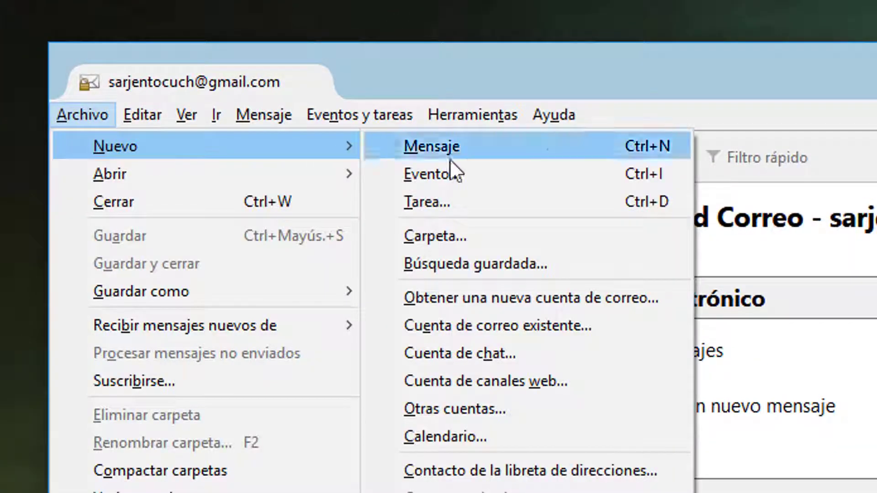
pyautogui.click(575, 328)
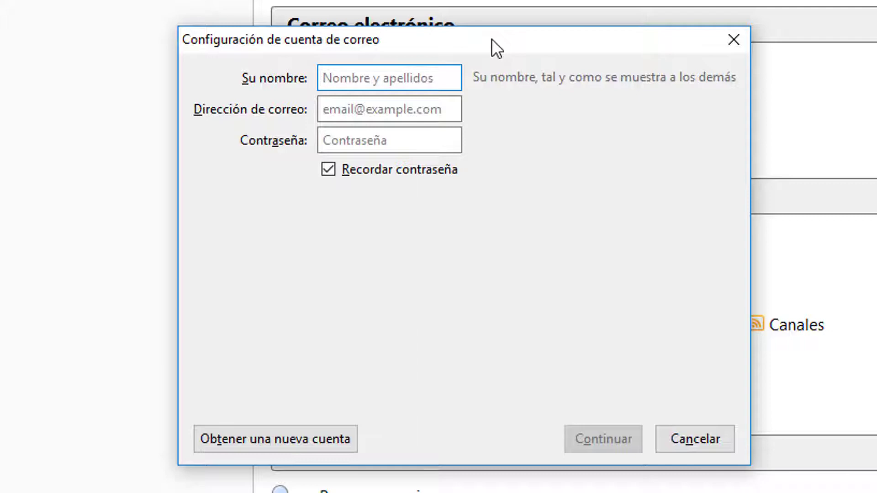
# - Enter name 'Infomaniakos.com', the account's e-mail address and password, and accept the detected IMAP settings
pyautogui.write('Infomaniakos')
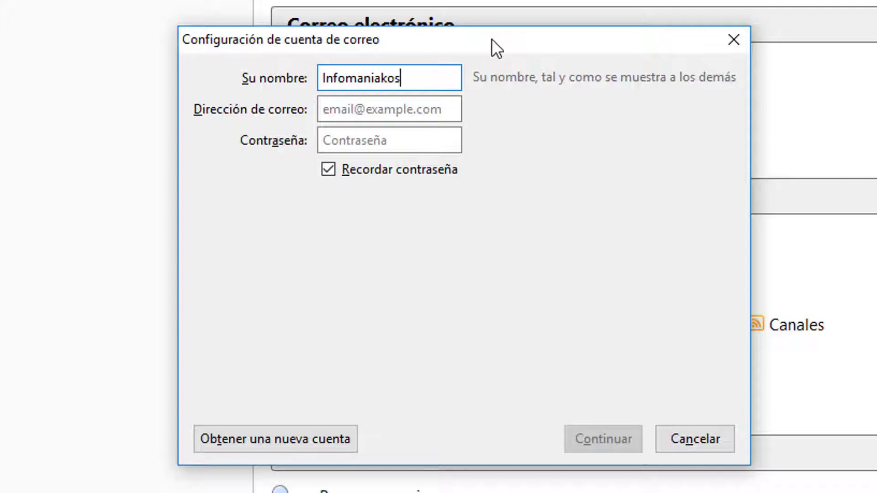
pyautogui.write('.com')
pyautogui.click(411, 107)
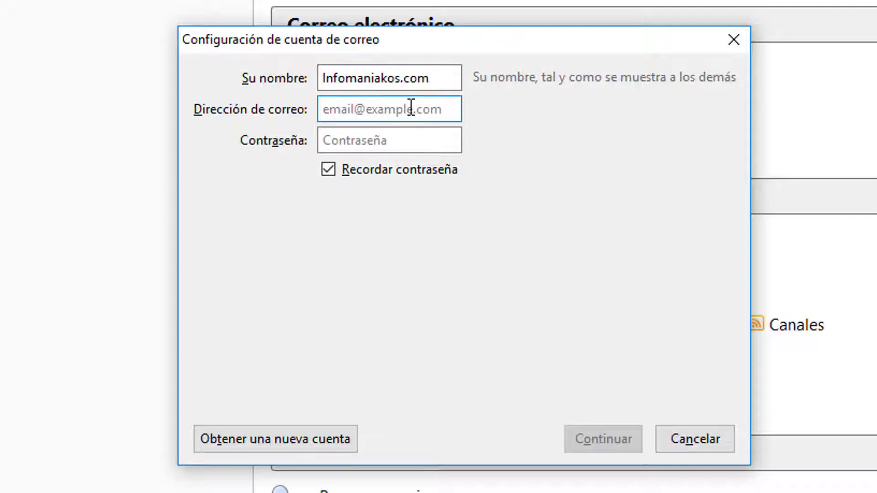
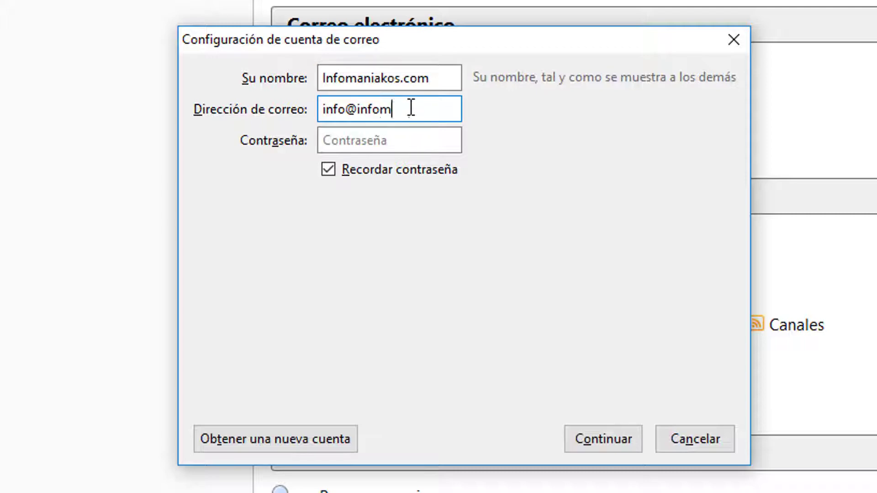
pyautogui.click(381, 139)
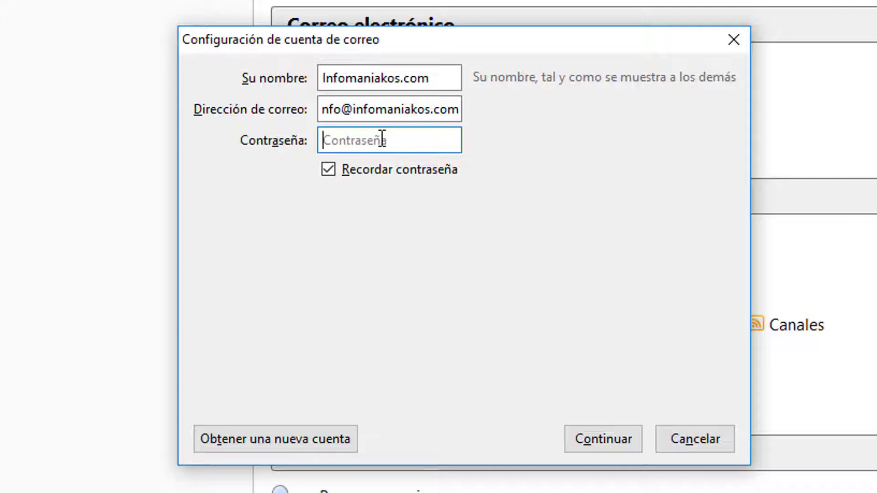
pyautogui.write('••••••••••••••')
pyautogui.click(599, 430)
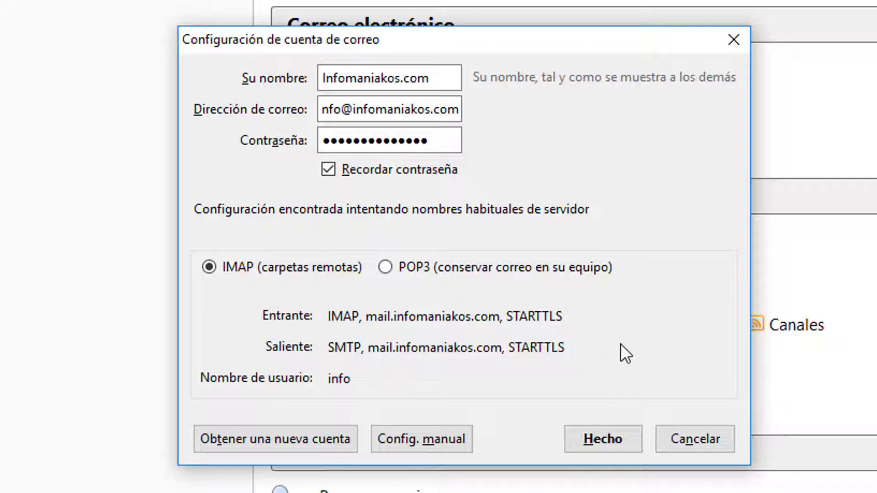
pyautogui.click(608, 443)
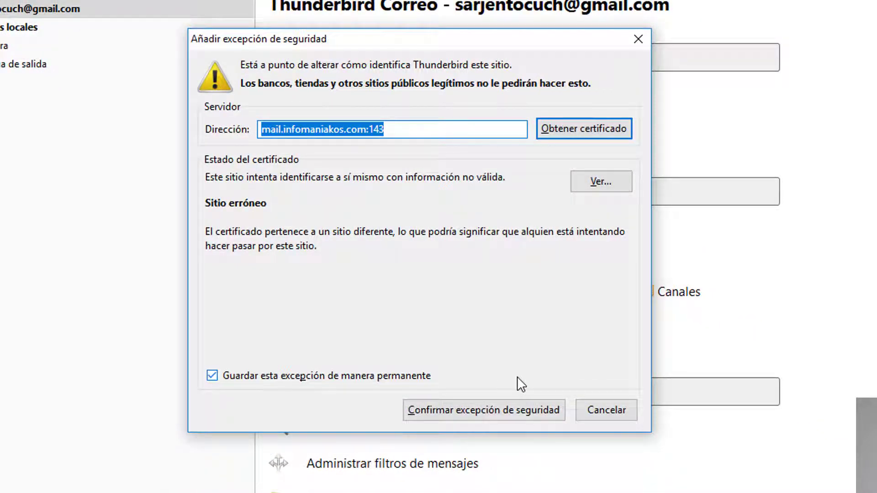
# - Confirm the security exception for the infomaniakos.com IMAP server on port 143
pyautogui.click(505, 410)
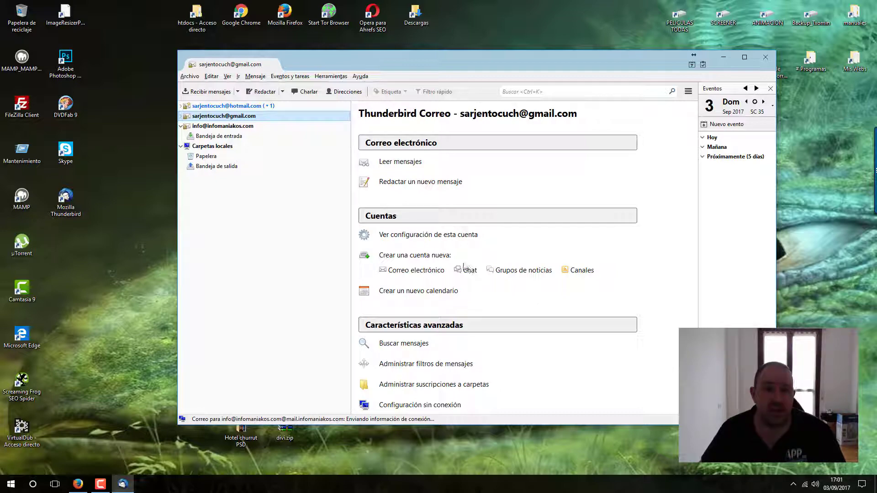
# - Collapse the infomaniakos.com folders, then view the Hotmail, Gmail and infomaniakos.com account pages in turn
pyautogui.click(181, 126)
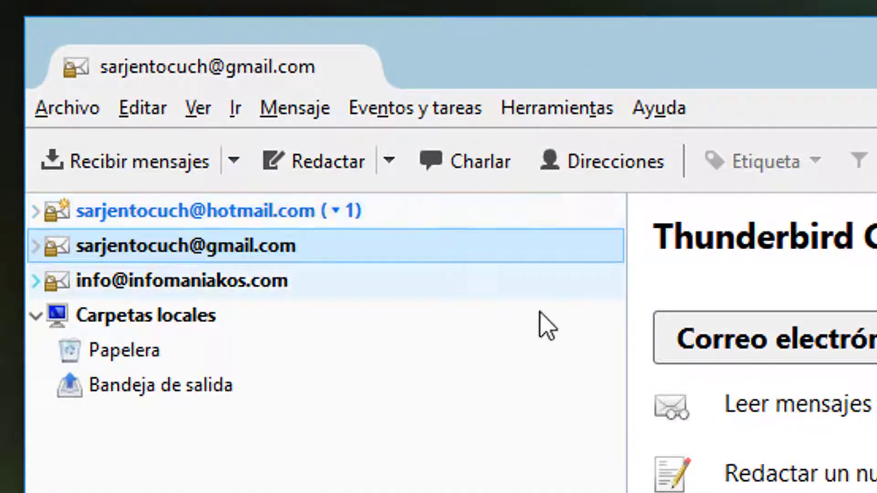
pyautogui.click(246, 216)
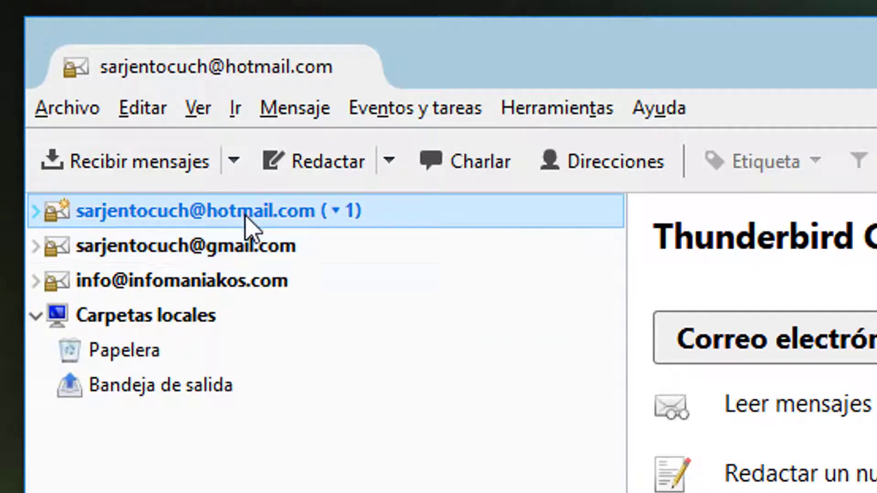
pyautogui.click(244, 250)
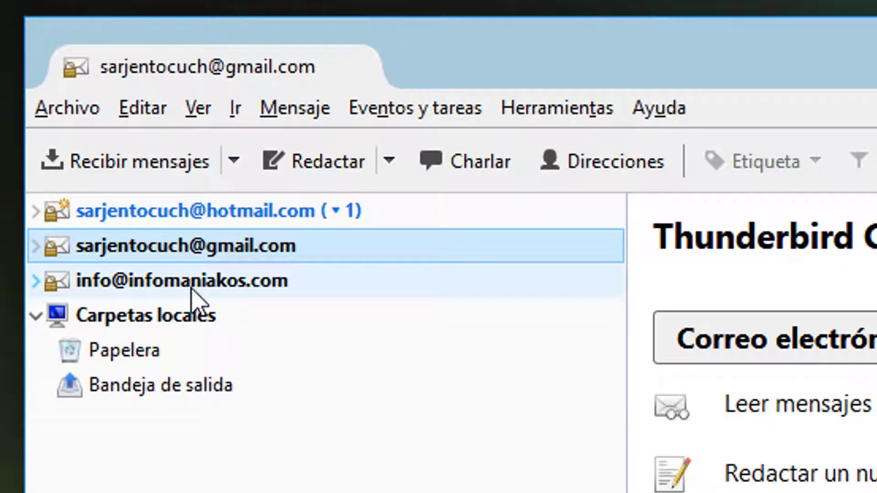
pyautogui.click(191, 286)
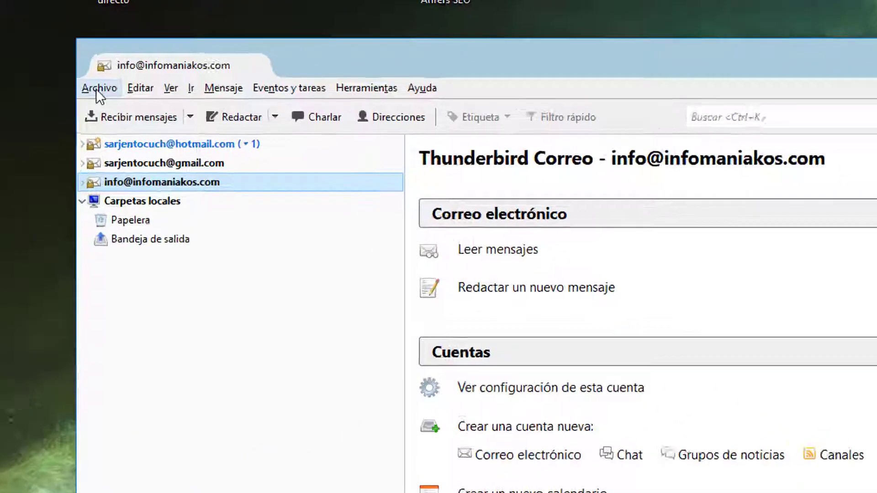
# - Choose Archivo > Nuevo > Cuenta de correo existente to start adding a fourth account
pyautogui.click(98, 88)
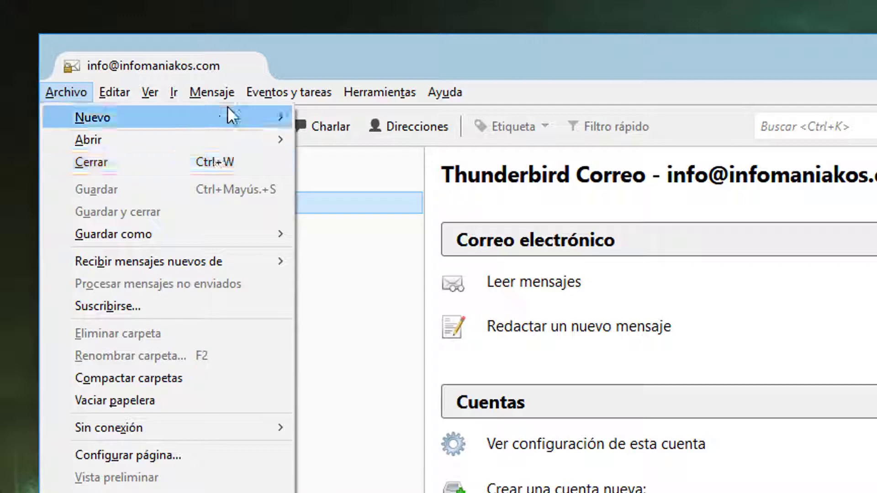
pyautogui.moveTo(231, 116)
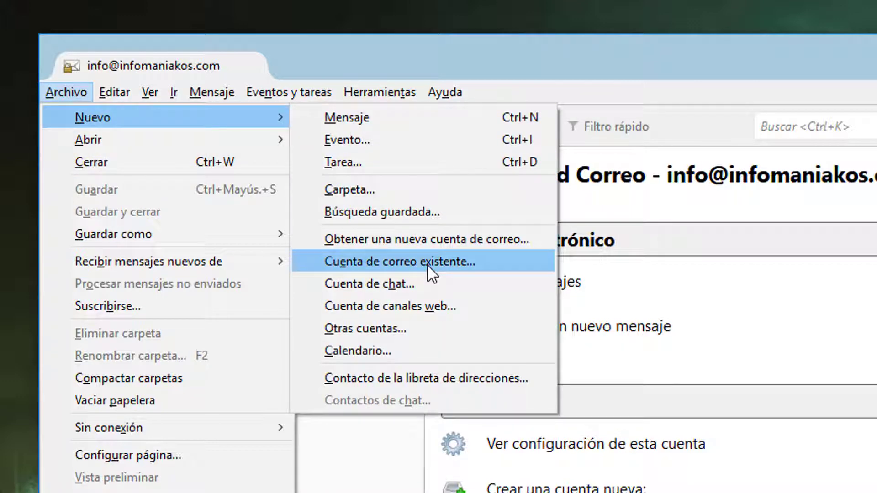
pyautogui.click(427, 264)
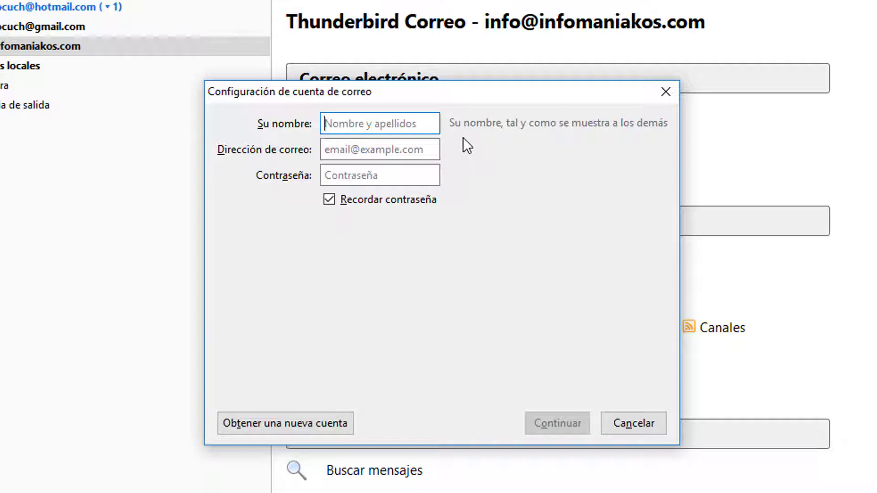
# - Enter the appbera.com account's display name, e-mail address and password, and accept the detected mail.appbera.com IMAP settings
pyautogui.write('APP')
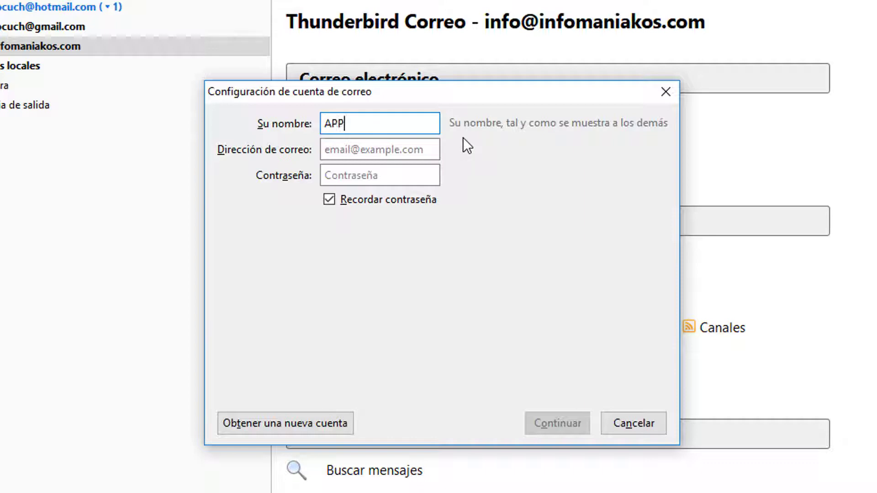
pyautogui.write('bera.com ()')
pyautogui.press('Left')
pyautogui.write('T')
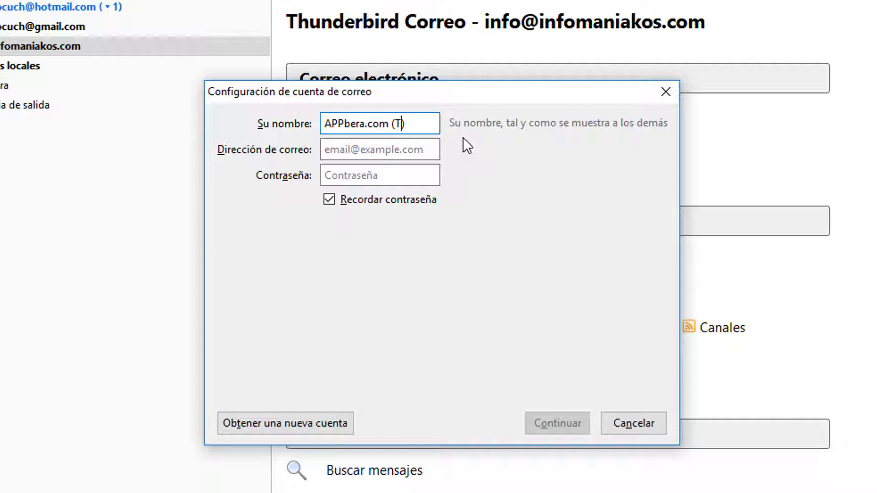
pyautogui.write('xomin')
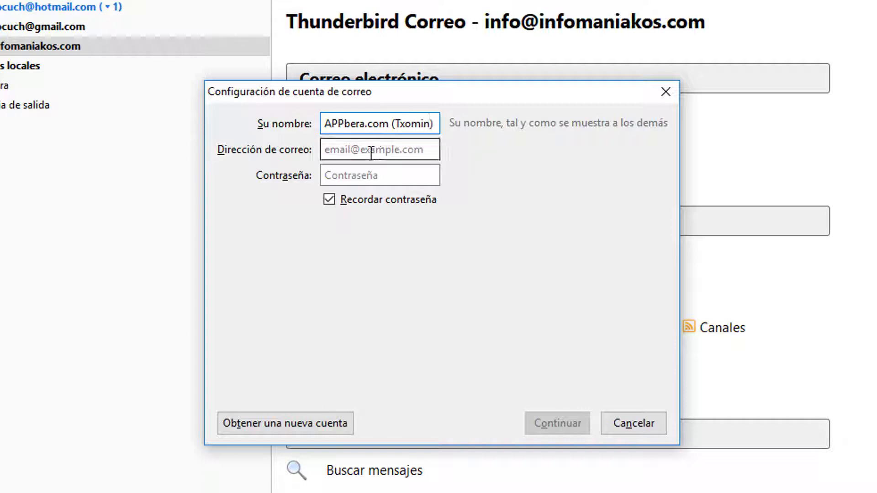
pyautogui.click(371, 153)
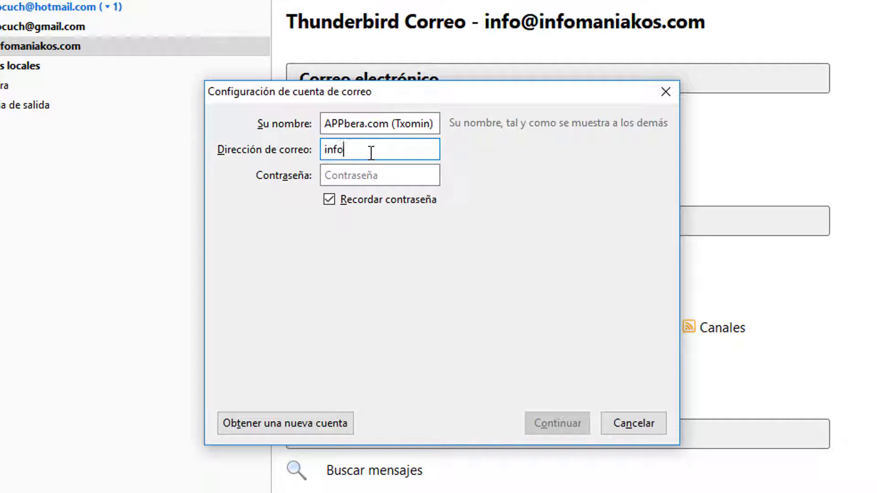
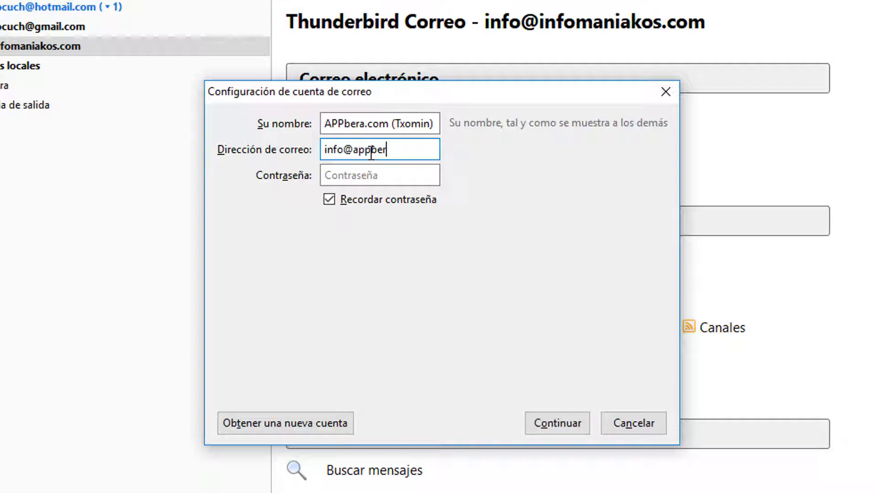
pyautogui.click(368, 175)
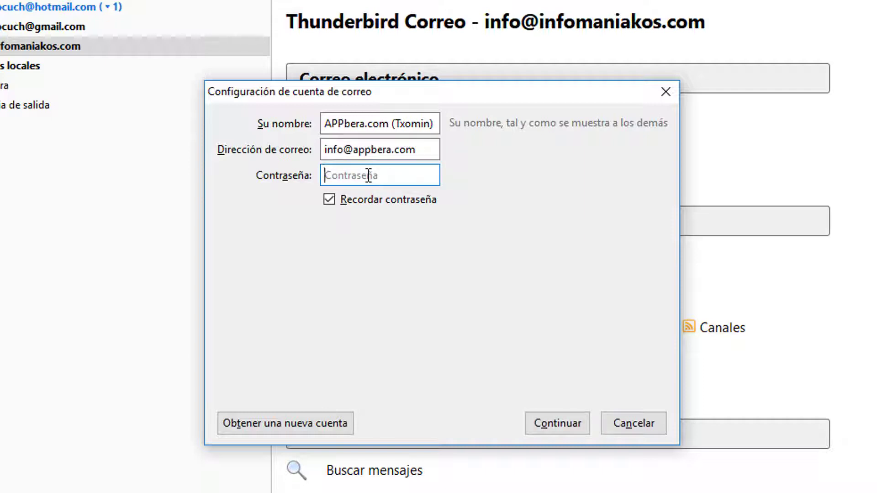
pyautogui.write('•••••••••••••')
pyautogui.click(541, 418)
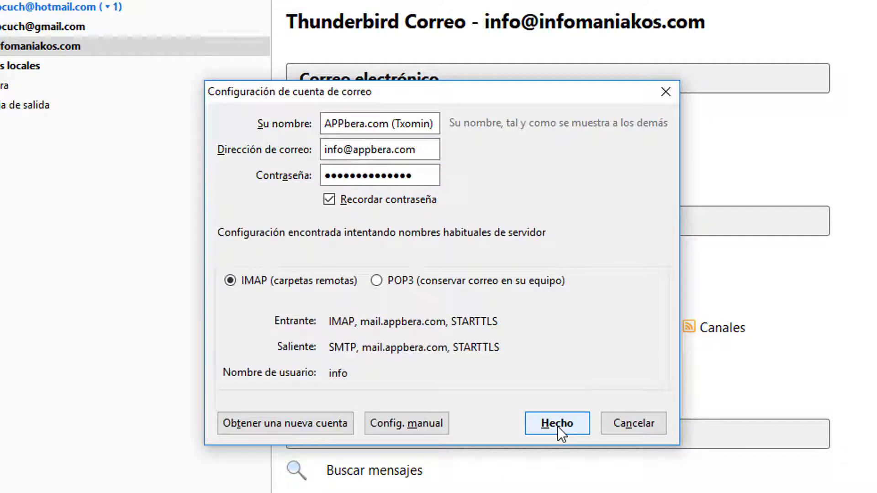
pyautogui.click(557, 426)
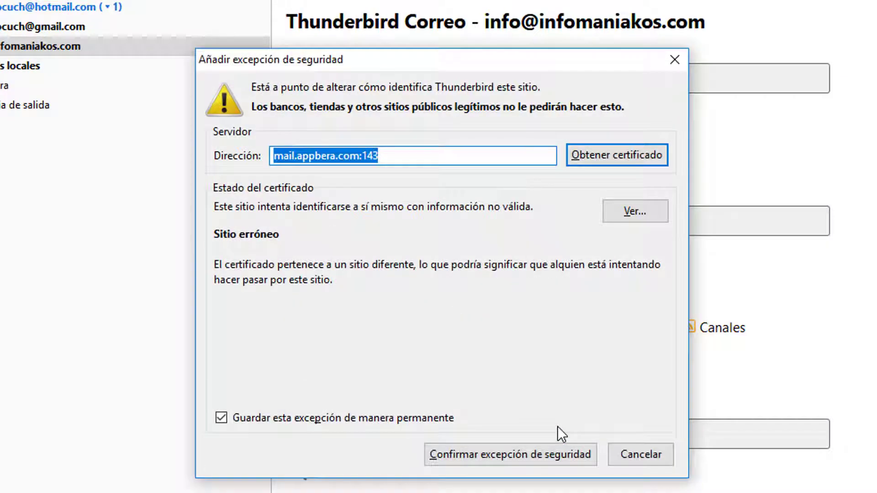
# - Confirm the security exception for the appbera.com mail server
pyautogui.click(512, 451)
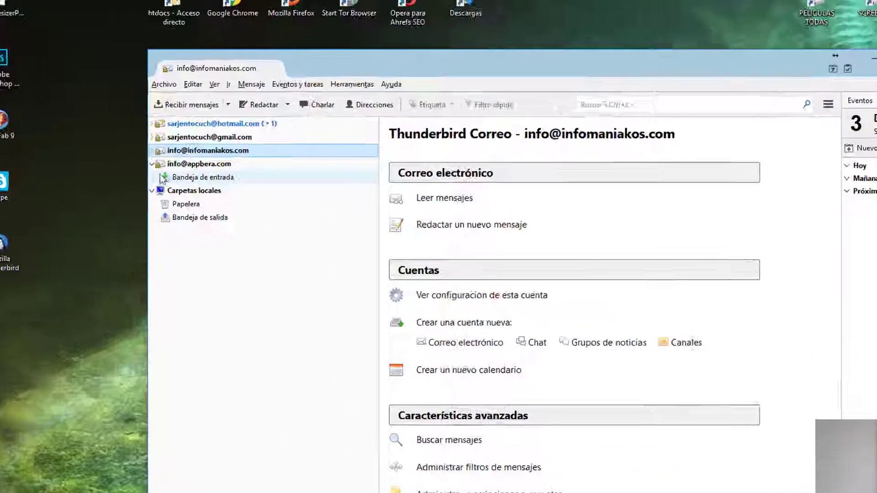
# - Collapse appbera.com, view the Gmail, infomaniakos.com and appbera.com pages, then select Hotmail
pyautogui.click(152, 163)
pyautogui.click(205, 137)
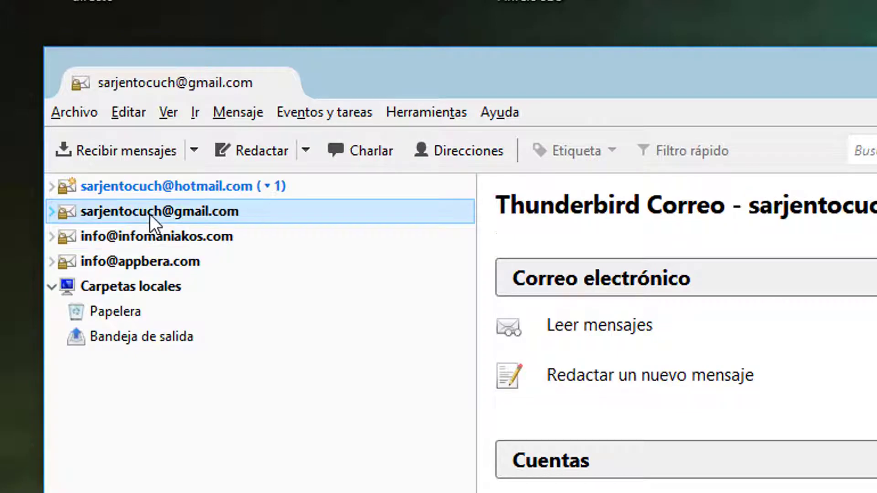
pyautogui.click(146, 237)
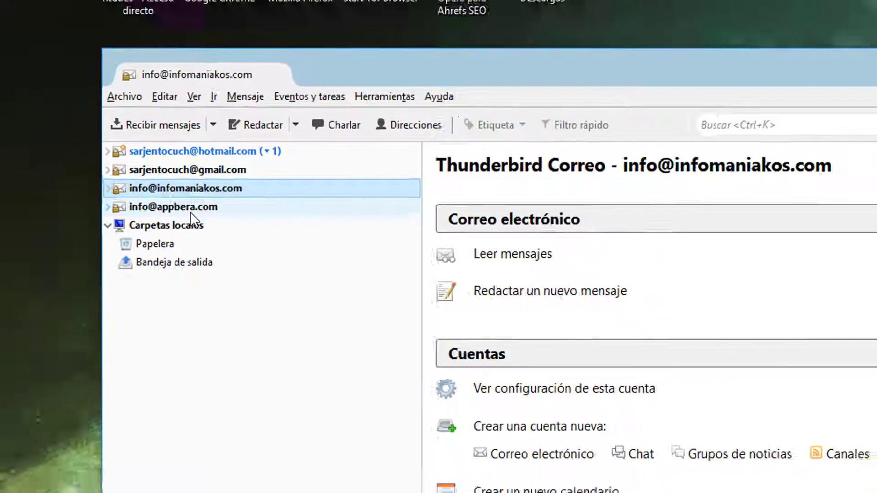
pyautogui.click(191, 209)
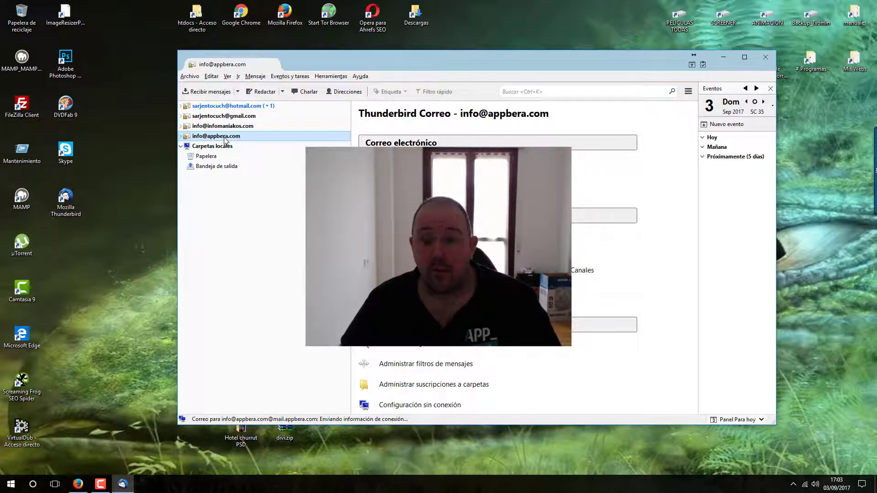
pyautogui.press('Home')
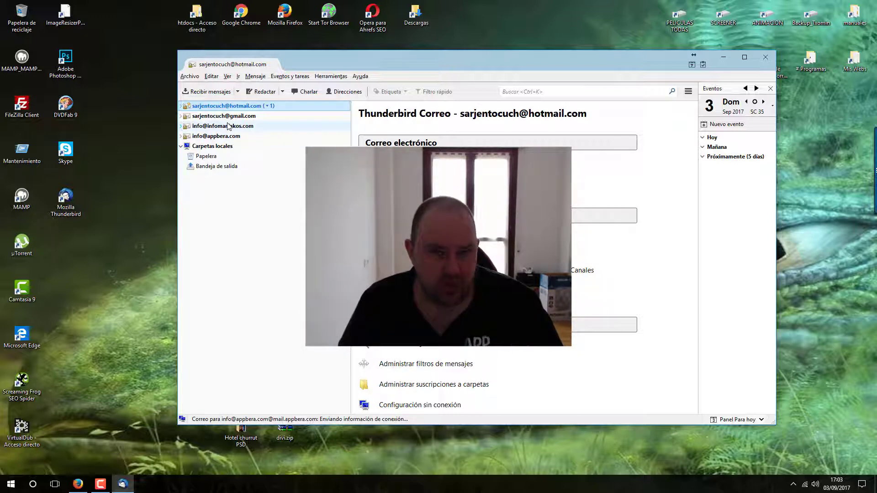
# - Expand all four accounts' folder trees and scroll the folder pane to review their folders
pyautogui.click(180, 106)
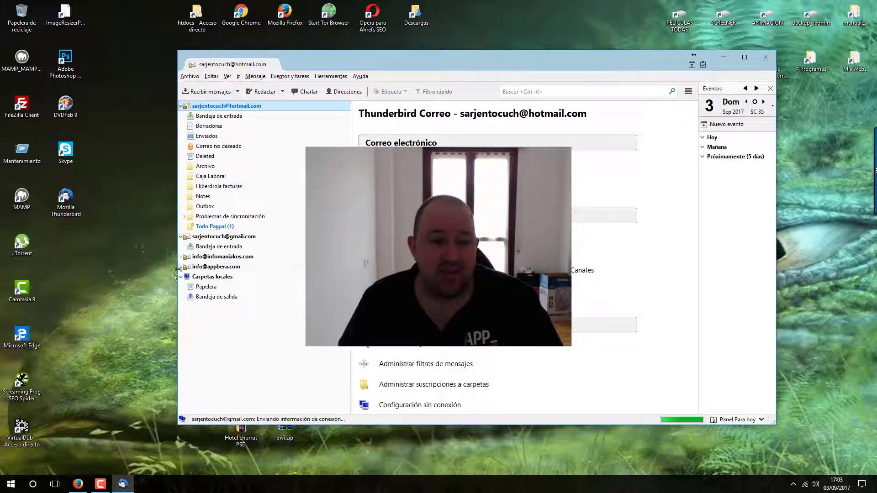
pyautogui.scroll(-5, 218, 288)
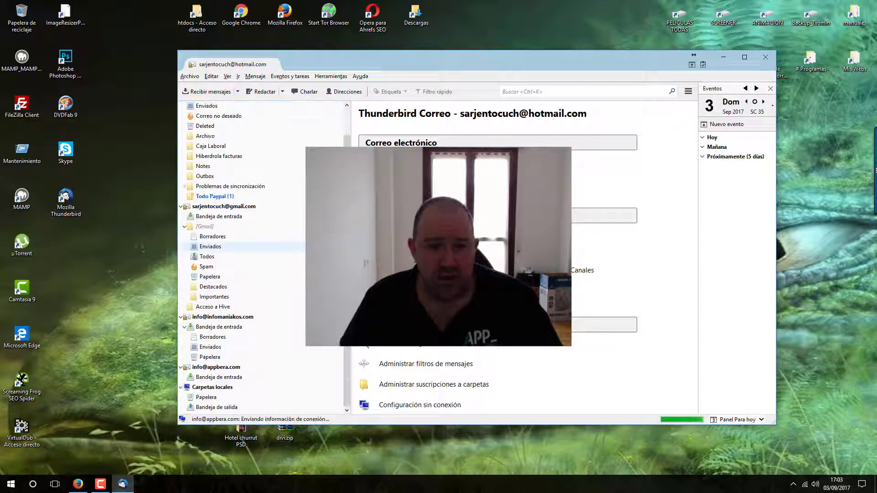
pyautogui.scroll(5, 261, 194)
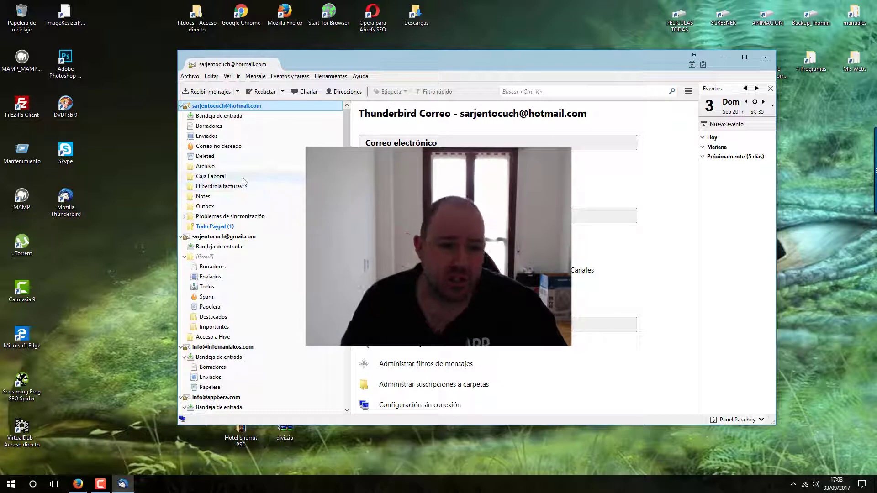
pyautogui.scroll(-5, 244, 182)
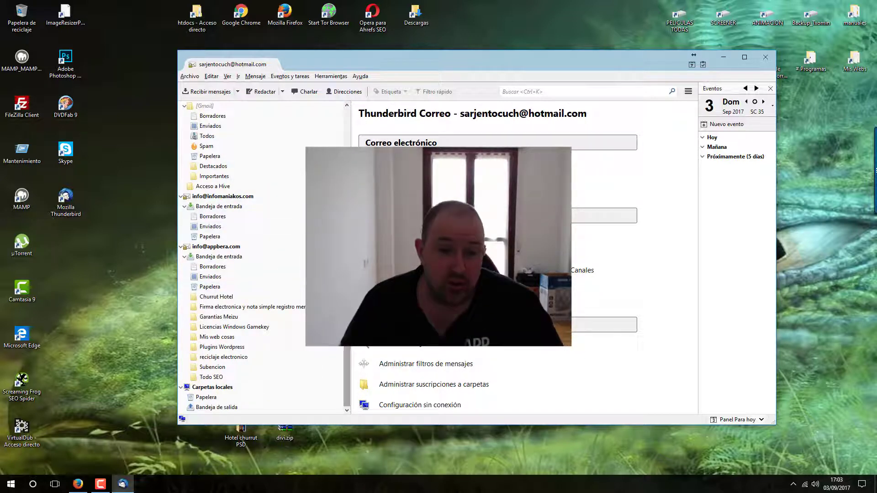
pyautogui.scroll(5, 263, 283)
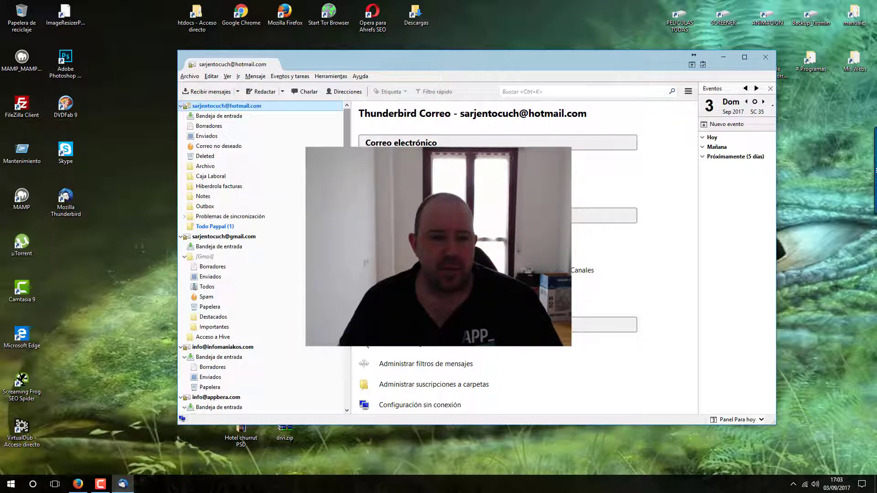